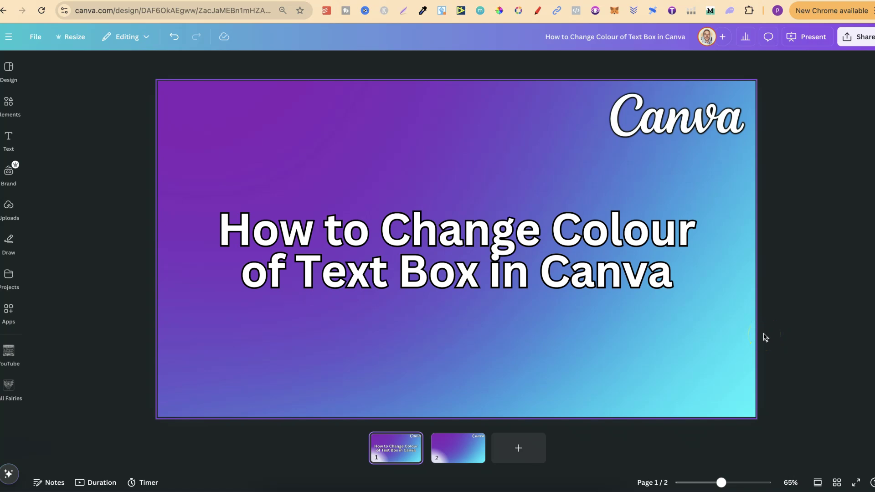
Step: Open slide 2, the blank gradient page with only the Canva logo
left_click(455, 452)
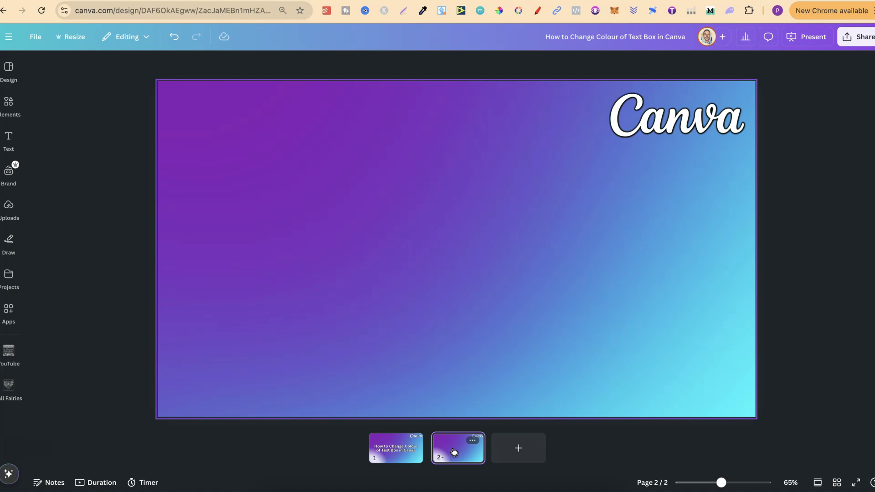
Step: Add a text box reading 'your text just here', widen it and centre it on the slide
key("r")
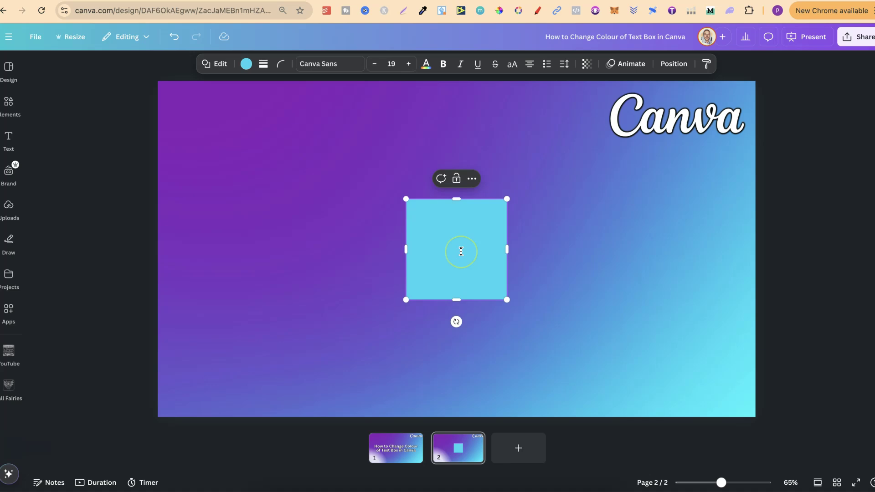
type("your text just here")
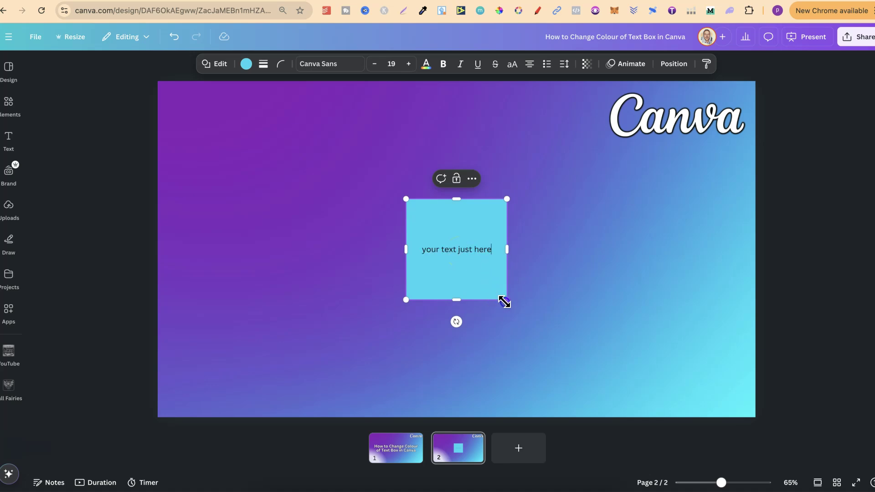
mouse_move(505, 300)
left_mouse_down()
mouse_move(691, 332)
mouse_move(577, 246)
left_mouse_up()
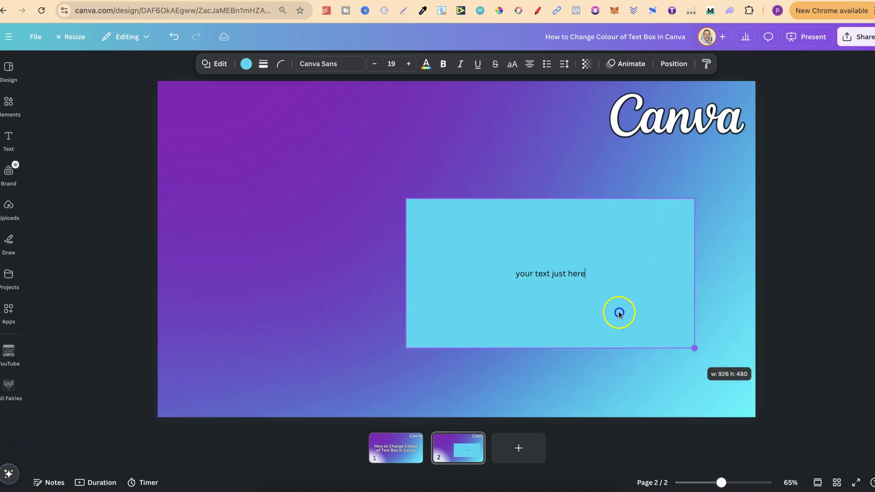
left_click_drag(578, 246, 691, 310)
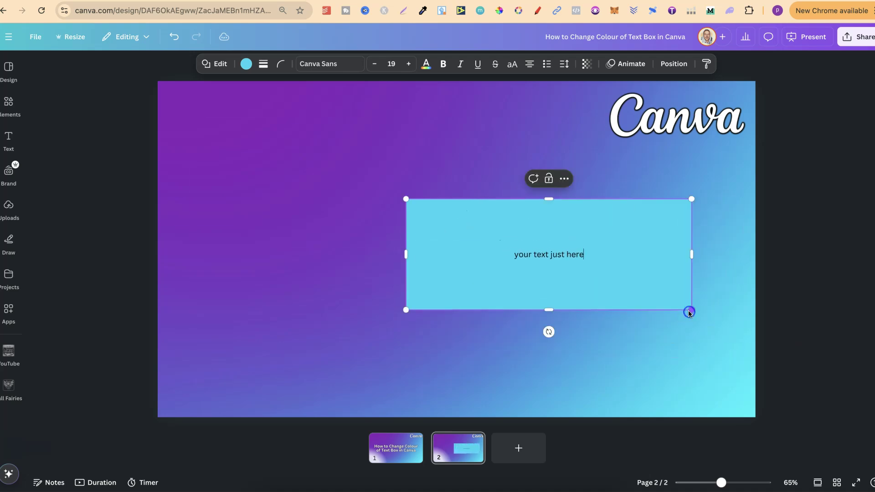
left_click_drag(593, 233, 502, 224)
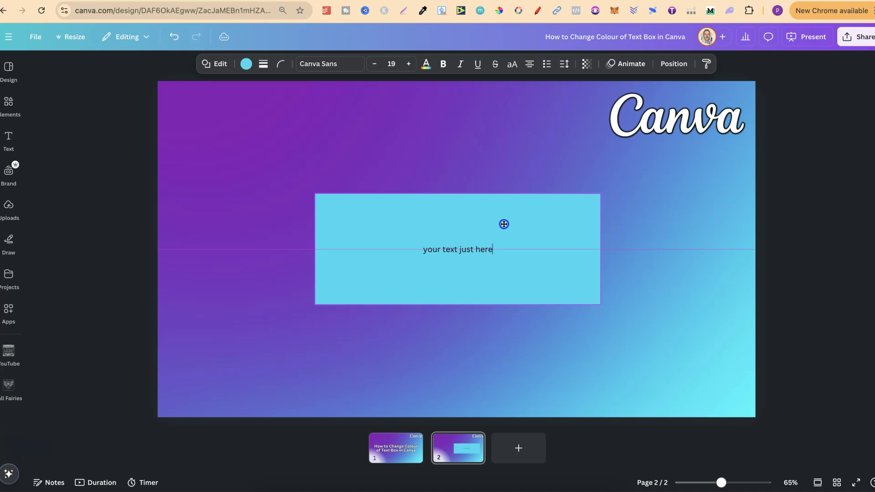
Step: Raise the text's font size to 59
double_click(462, 250)
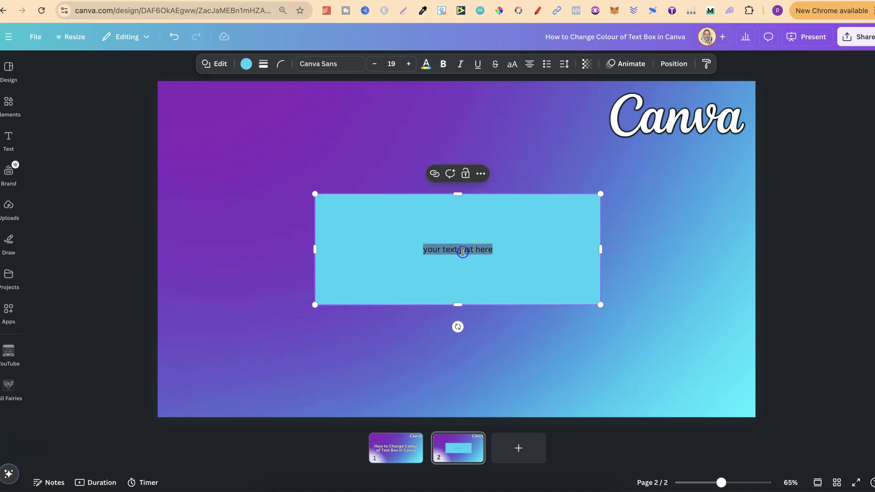
left_click(408, 64)
left_click(409, 64)
left_click(412, 64)
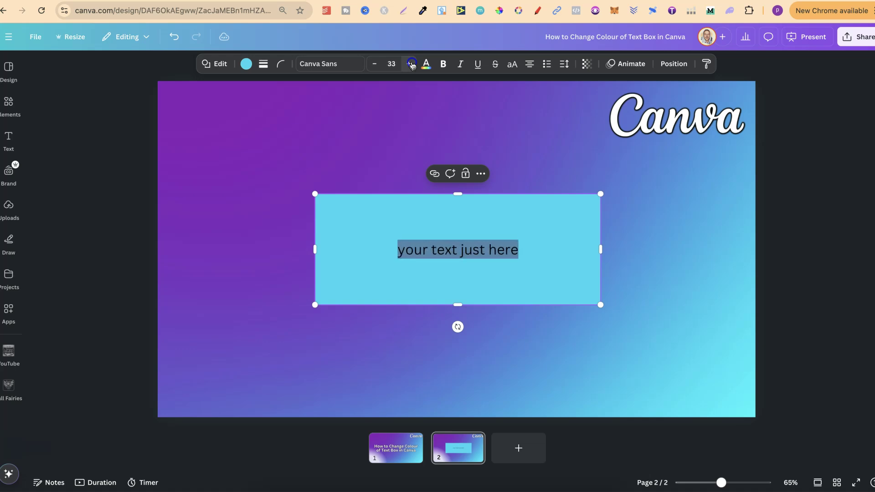
left_click(411, 63)
left_click(411, 63)
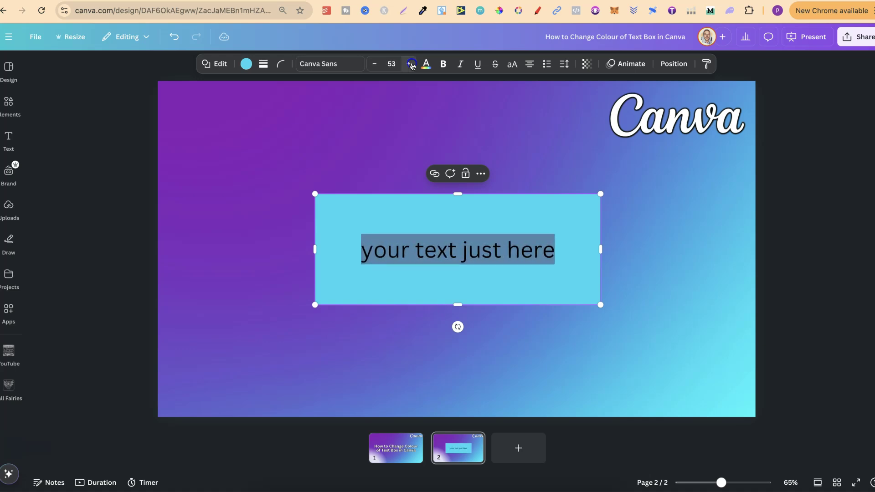
left_click(412, 64)
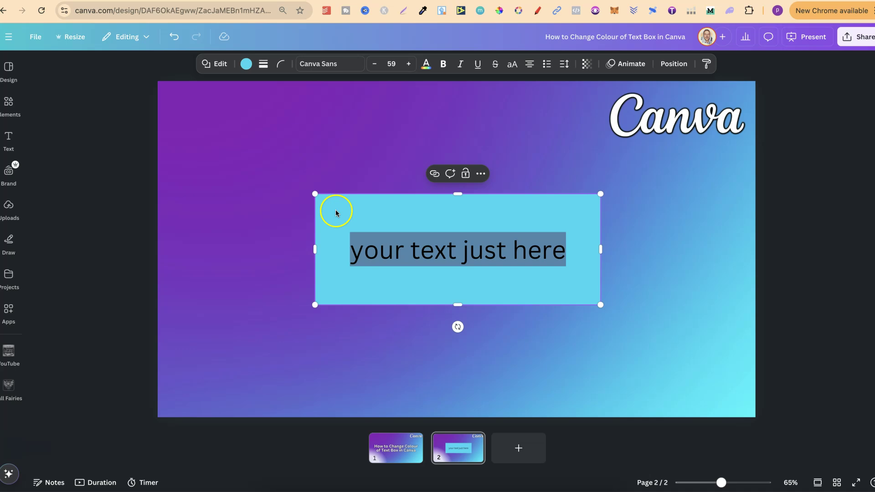
Step: Try coral, deep purple and gradient swatches, then fill the text box white
left_click(314, 143)
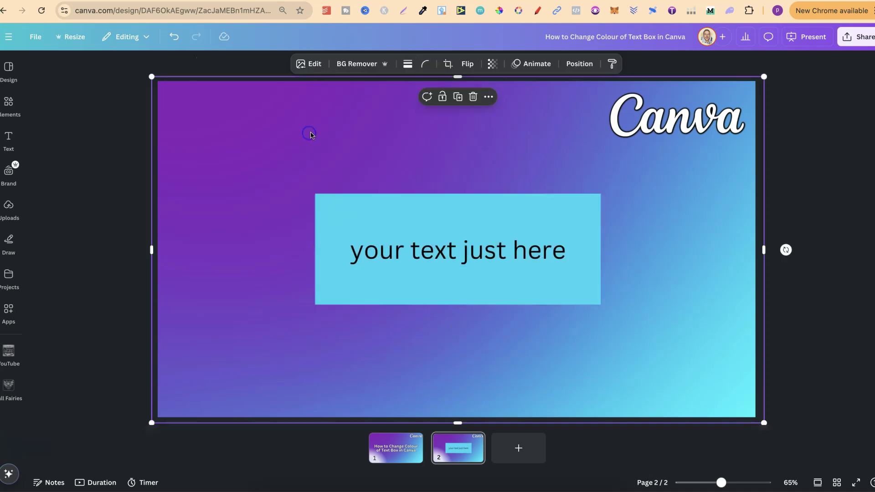
left_click(358, 203)
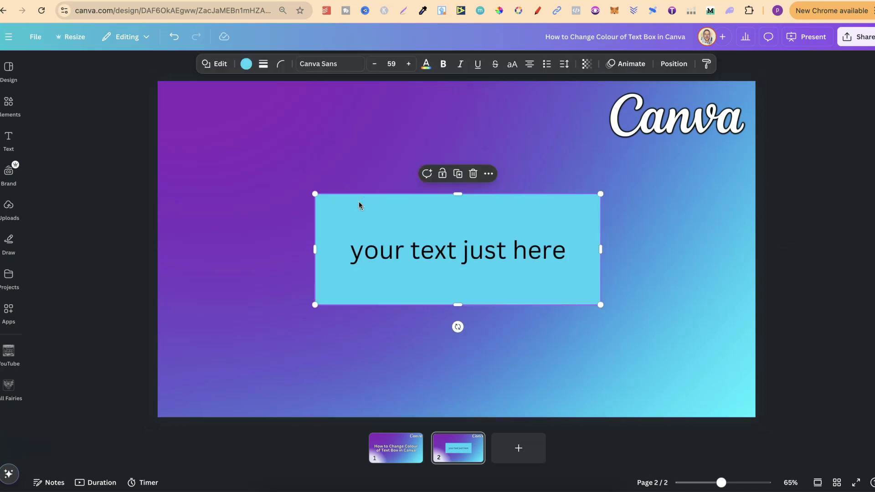
left_click(246, 64)
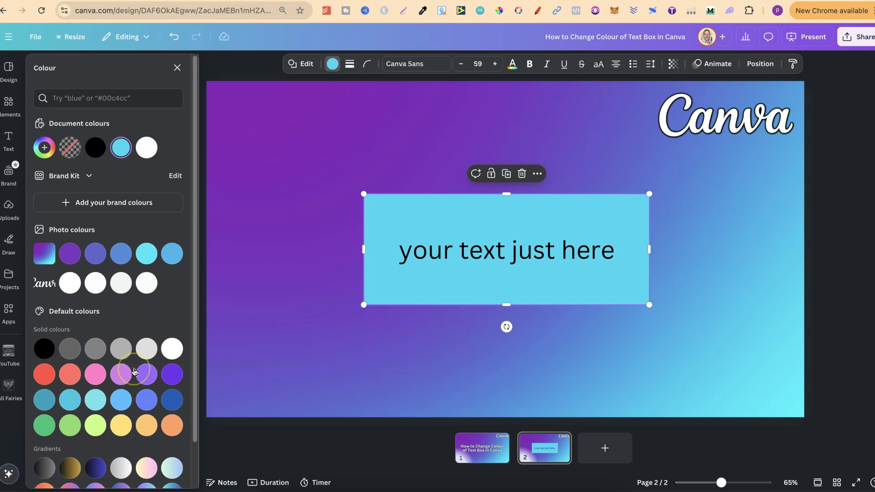
scroll(134, 372, "down", 2)
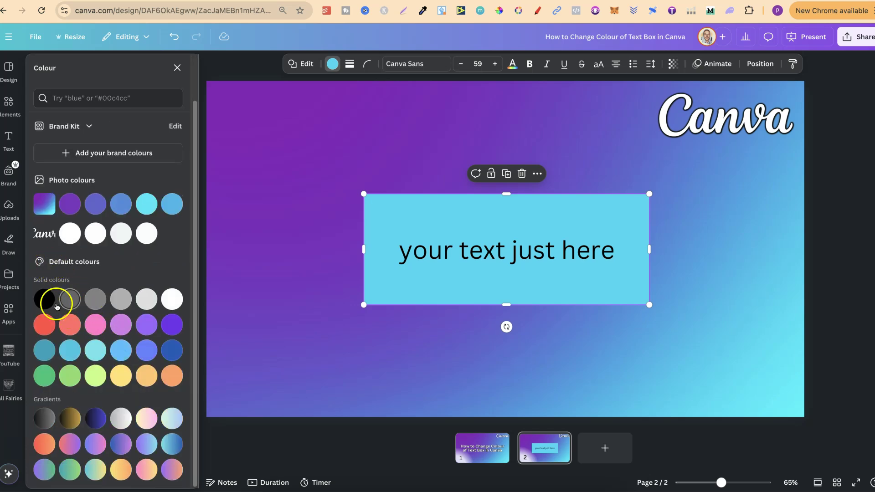
left_click(70, 324)
left_click(96, 326)
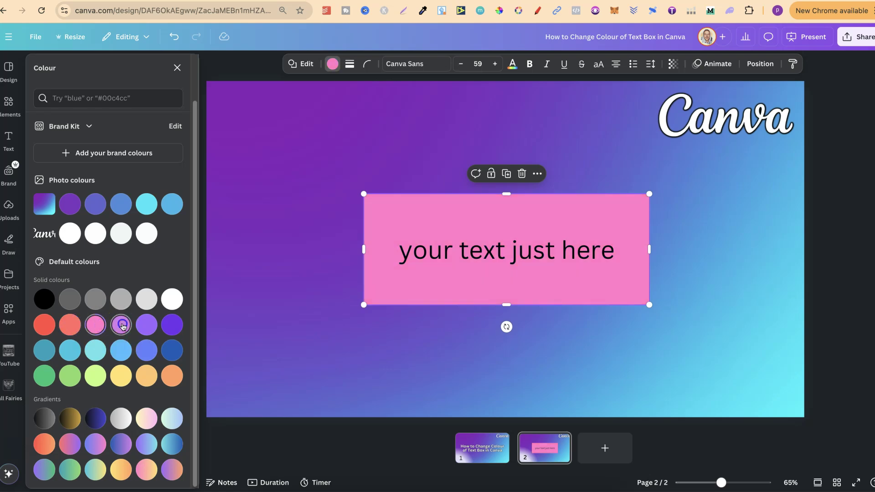
left_click(146, 325)
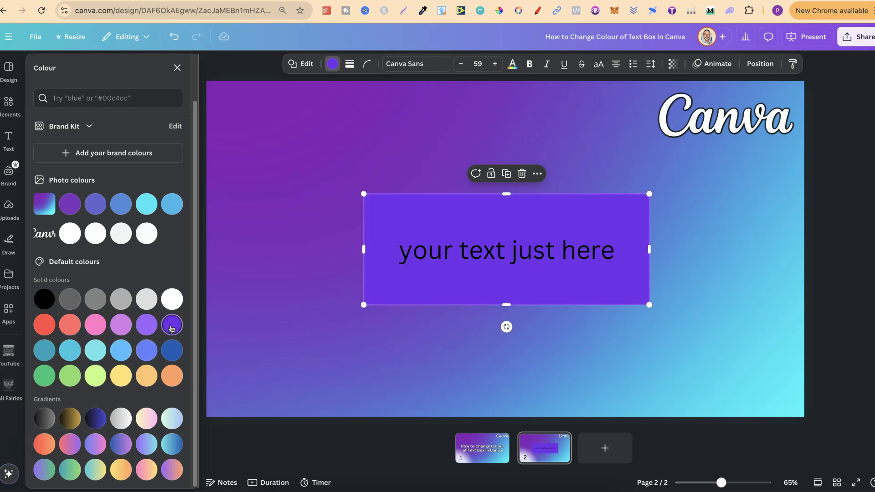
left_click(147, 421)
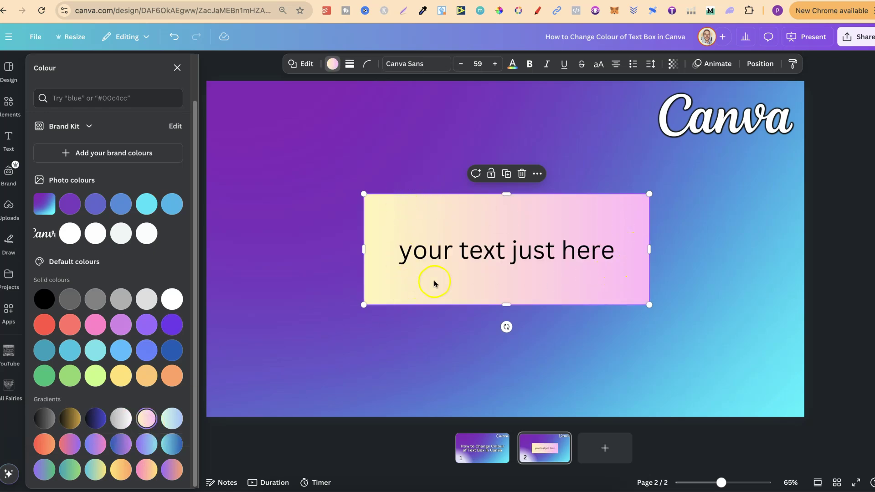
left_click(146, 235)
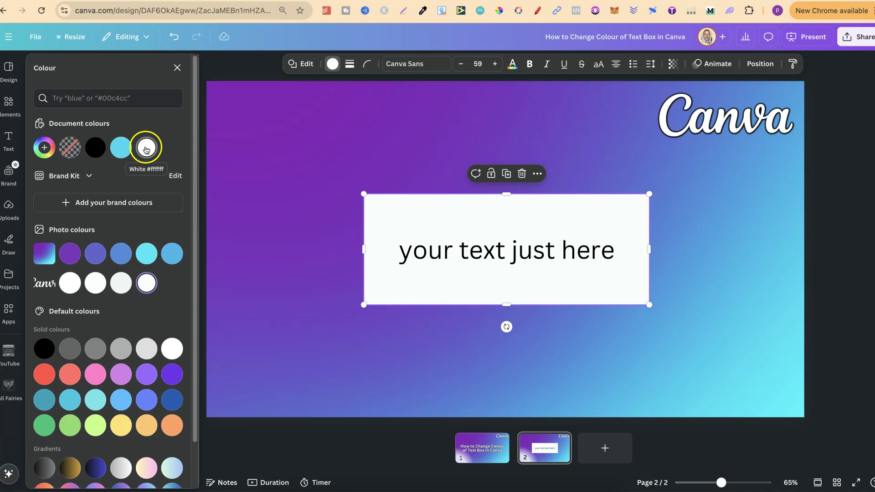
Step: Set a custom bright blue (#009CFF) fill with the colour picker
left_click(45, 148)
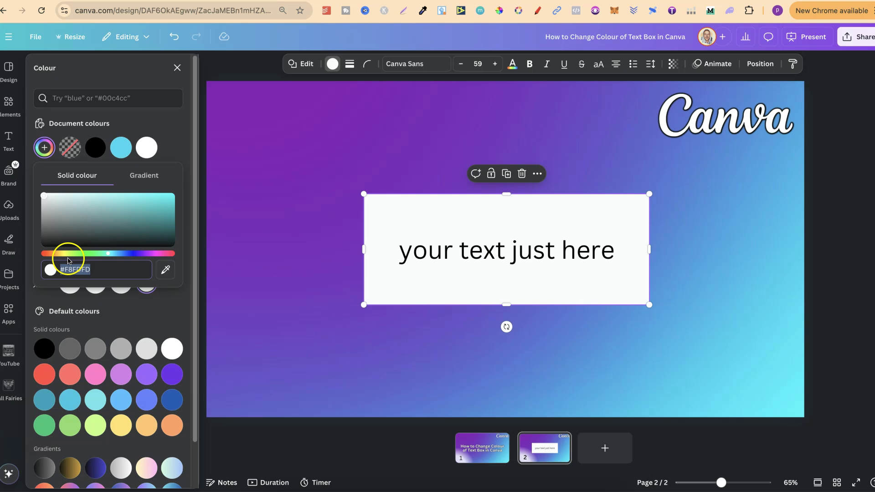
left_click_drag(63, 254, 116, 253)
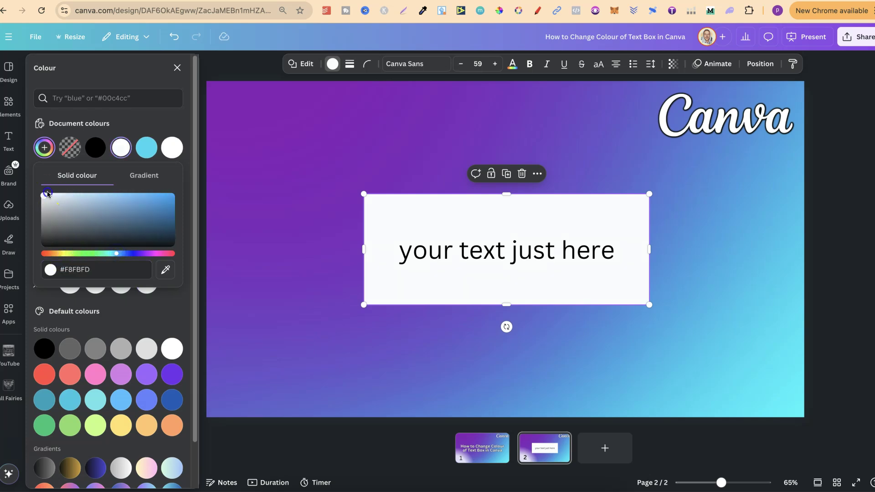
left_click_drag(48, 196, 173, 195)
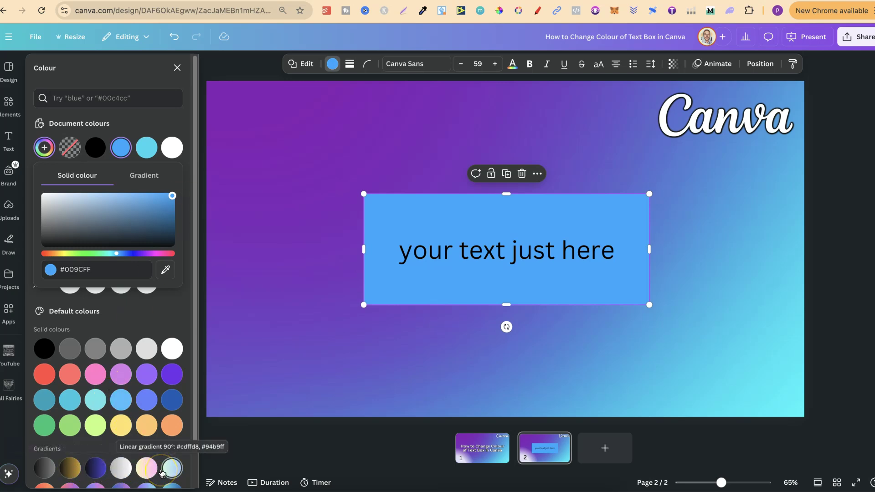
Step: Switch the fill to a gradient using the circular style
left_click(149, 176)
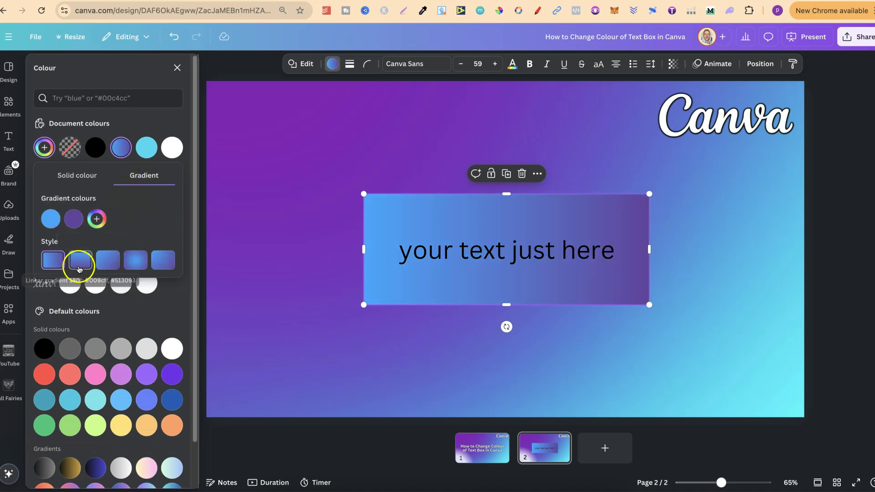
left_click(81, 260)
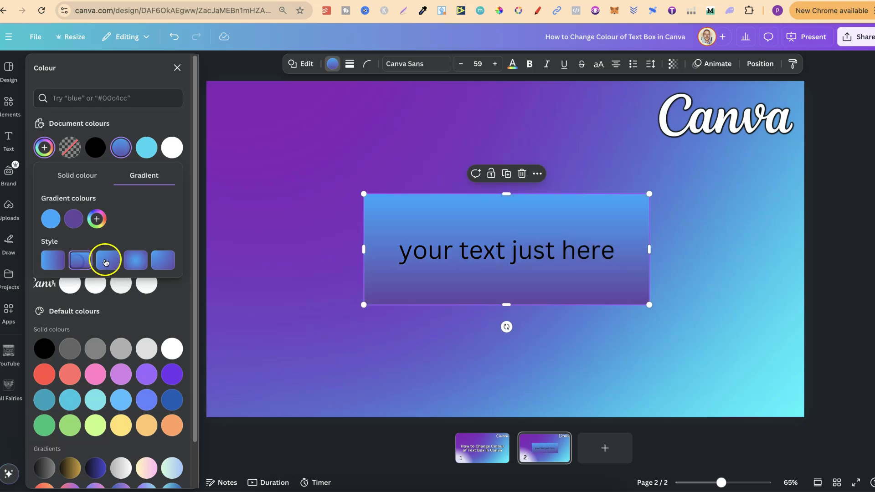
left_click(136, 261)
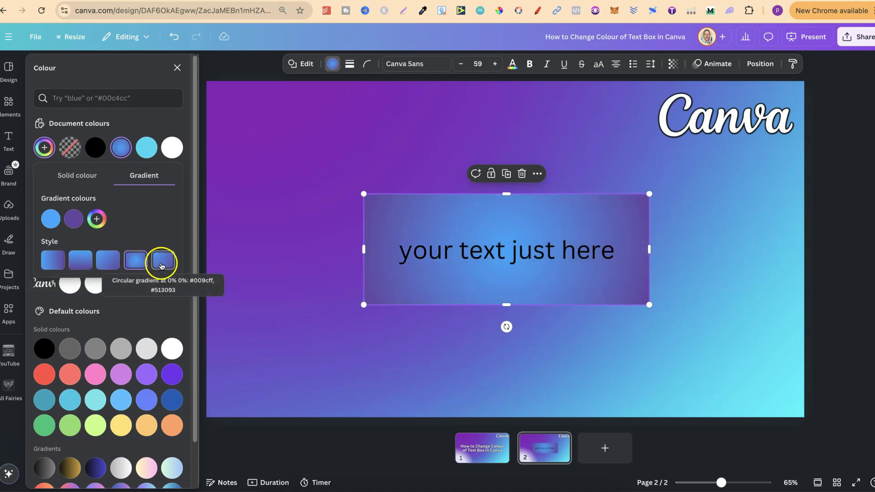
left_click(161, 264)
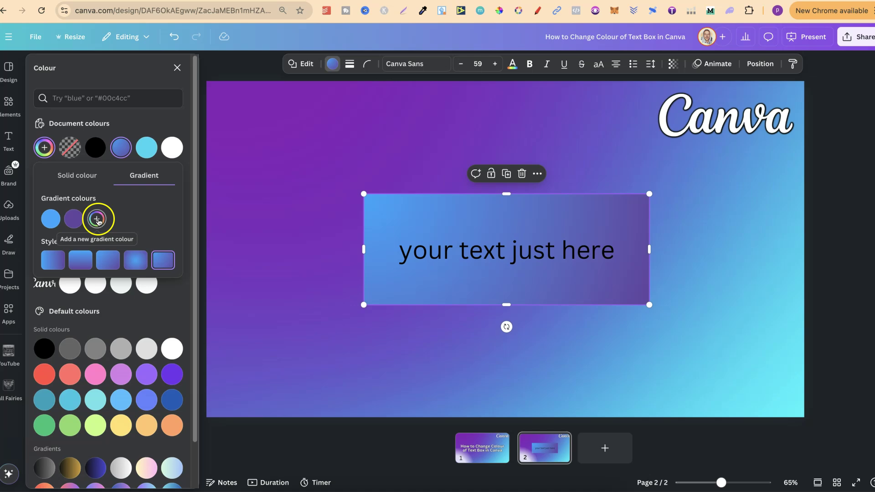
Step: Add a bright pink gradient colour, lighten the purple, and remove the blue
left_click(98, 219)
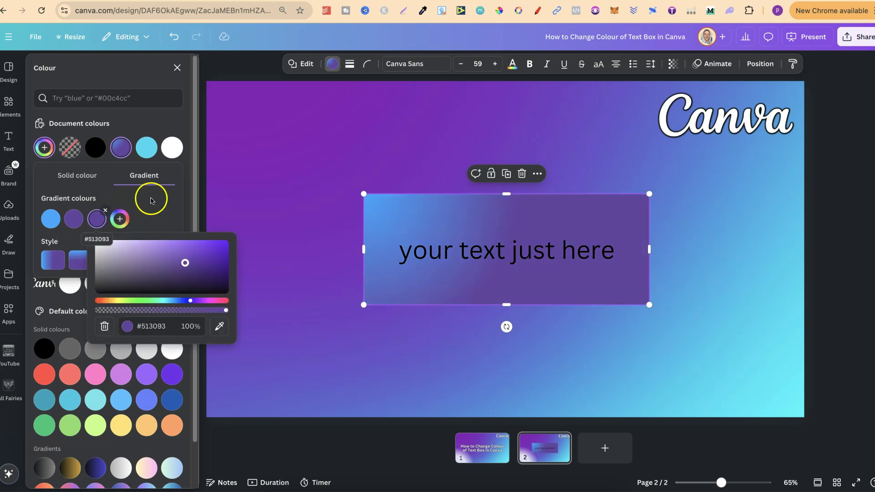
left_click(191, 301)
left_click_drag(203, 304, 212, 304)
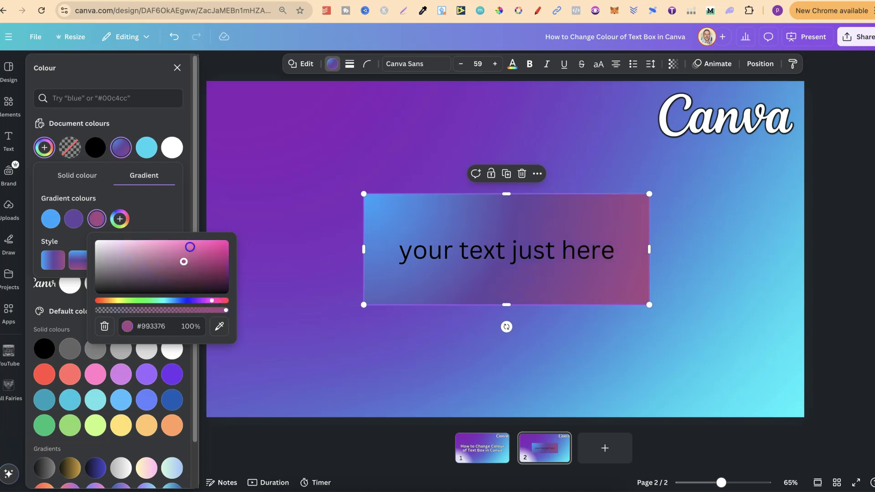
mouse_move(185, 263)
left_mouse_down()
mouse_move(194, 243)
mouse_move(142, 242)
left_mouse_up()
left_click(73, 219)
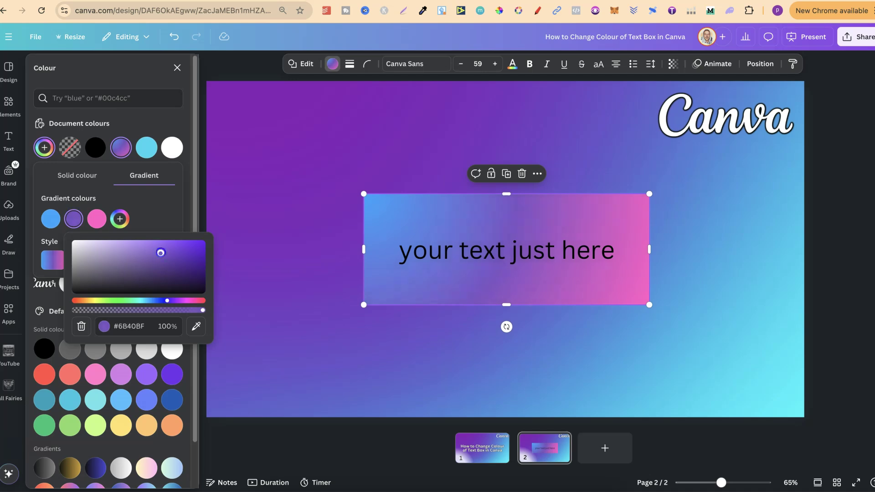
left_click(51, 219)
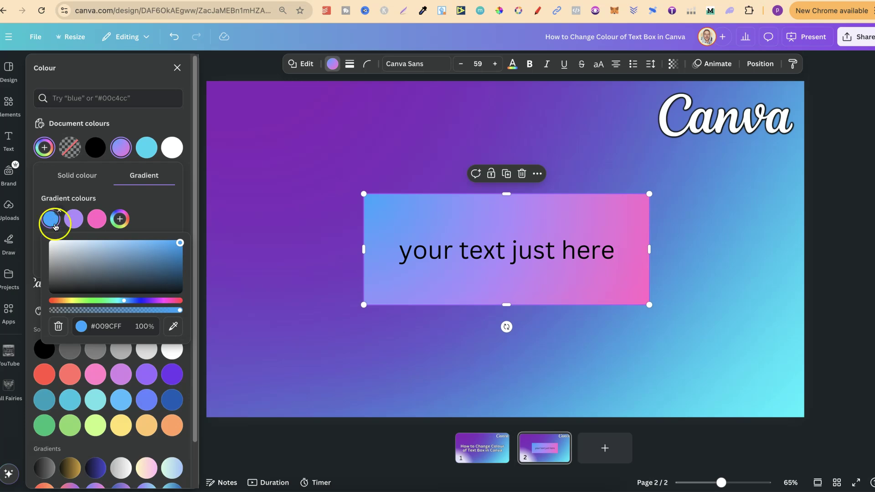
left_click(59, 213)
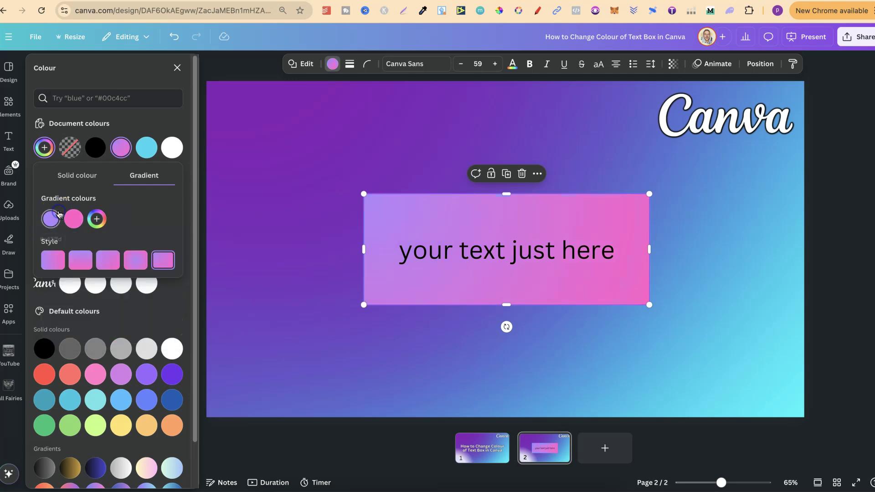
Step: Give the box a solid black border of weight 12, after trying the dash styles
left_click(571, 281)
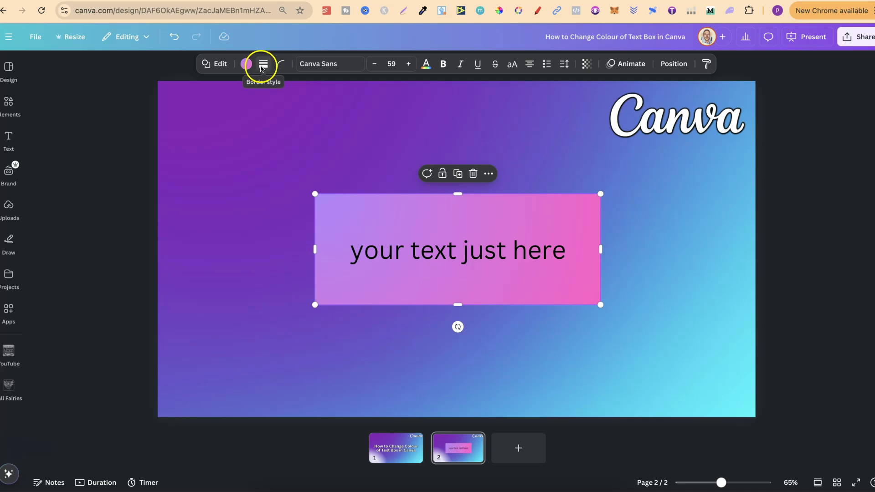
left_click(262, 65)
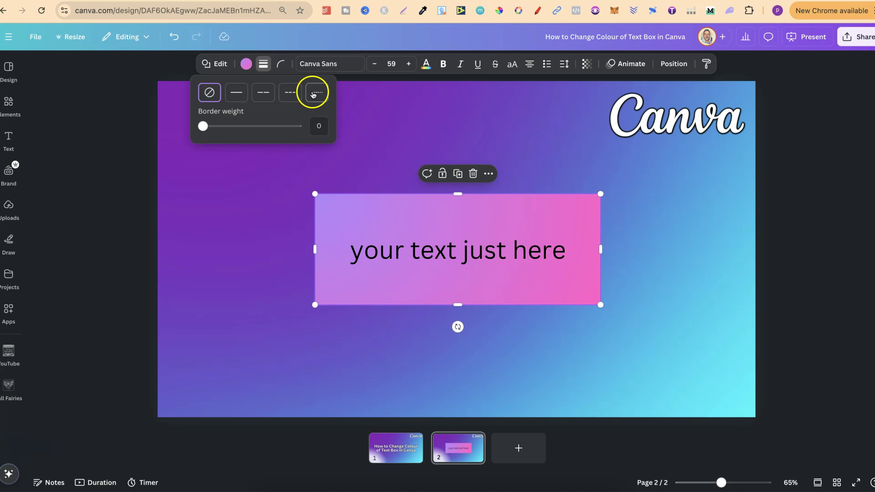
left_click(235, 93)
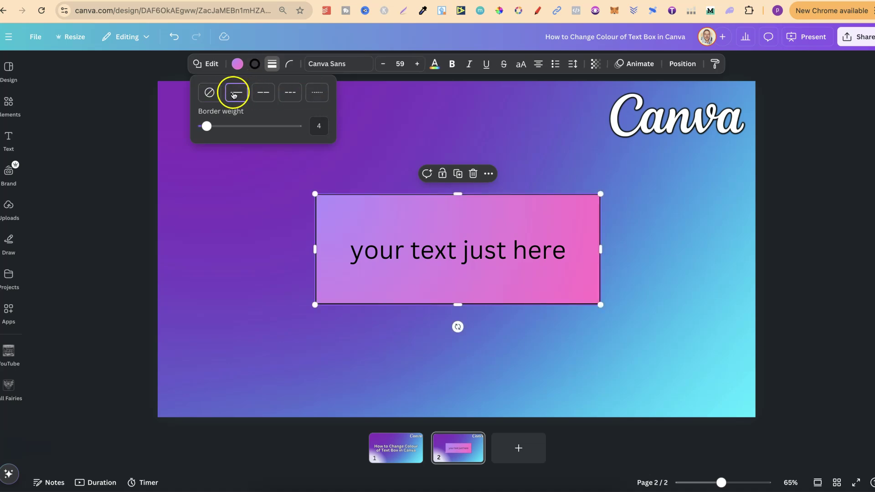
left_click(259, 98)
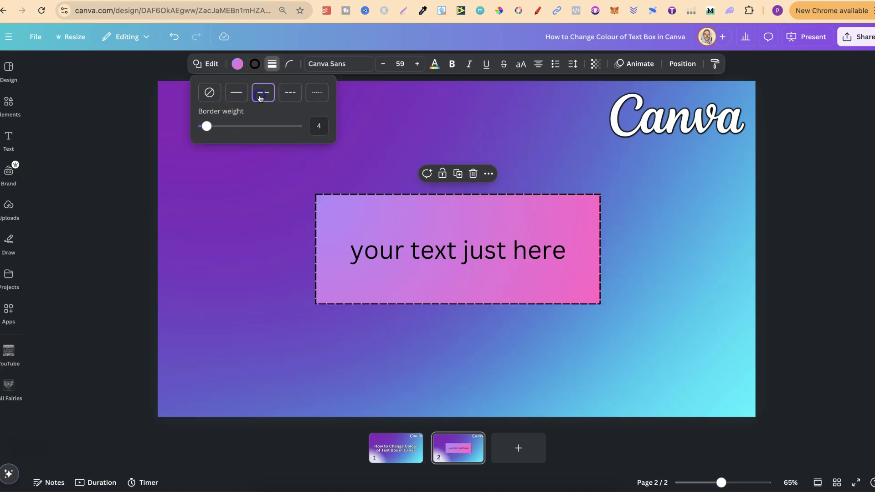
left_click(290, 94)
left_click(311, 96)
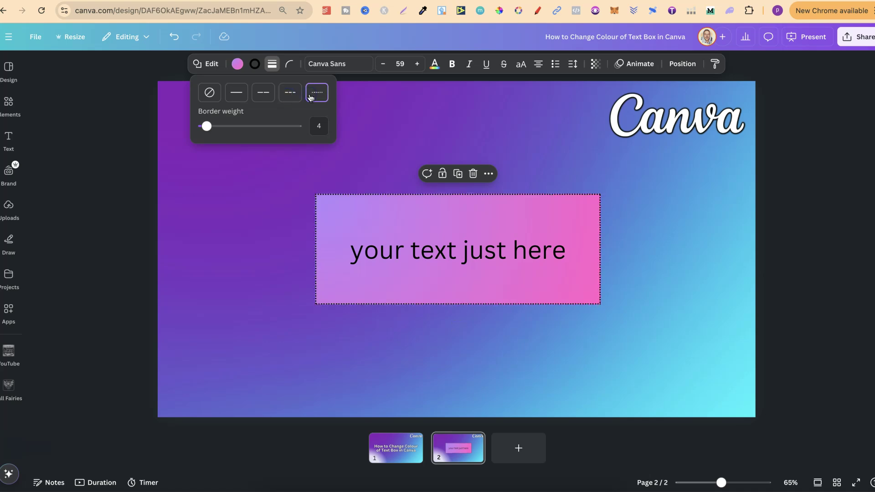
left_click(236, 92)
left_click_drag(207, 125, 214, 126)
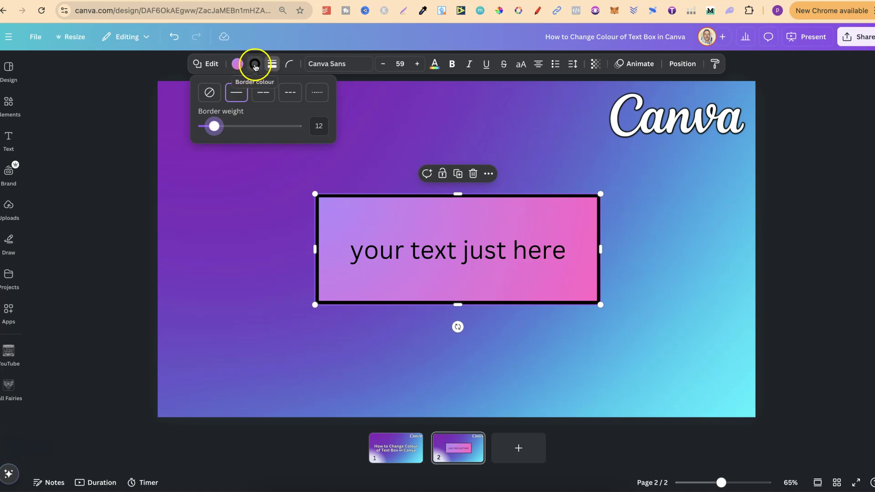
Step: Review the border colours, keep black, and deselect the finished text box
left_click(254, 65)
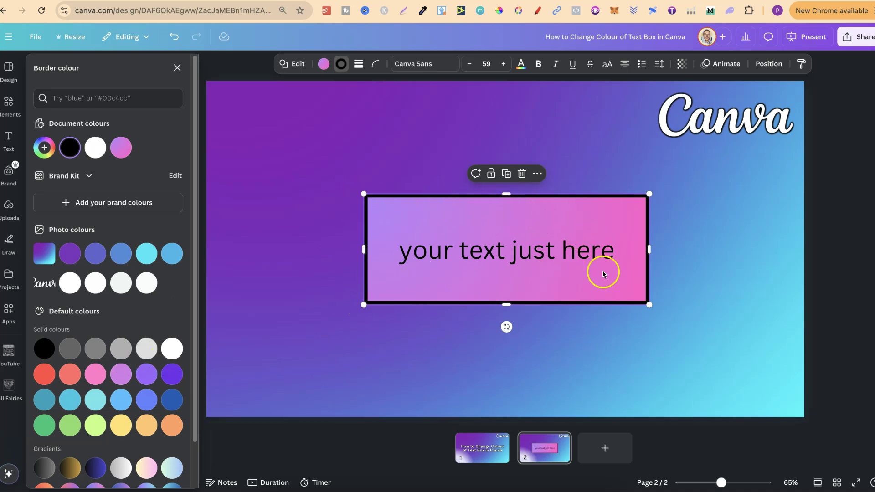
key("Escape")
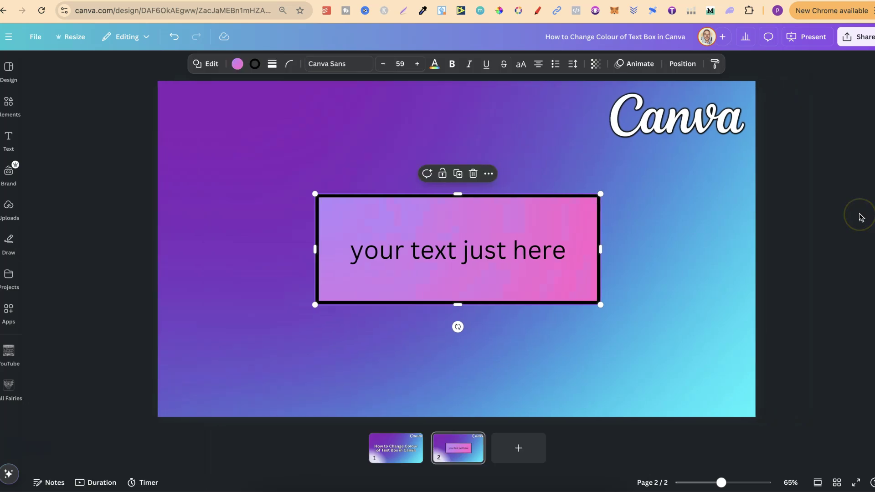
left_click(815, 229)
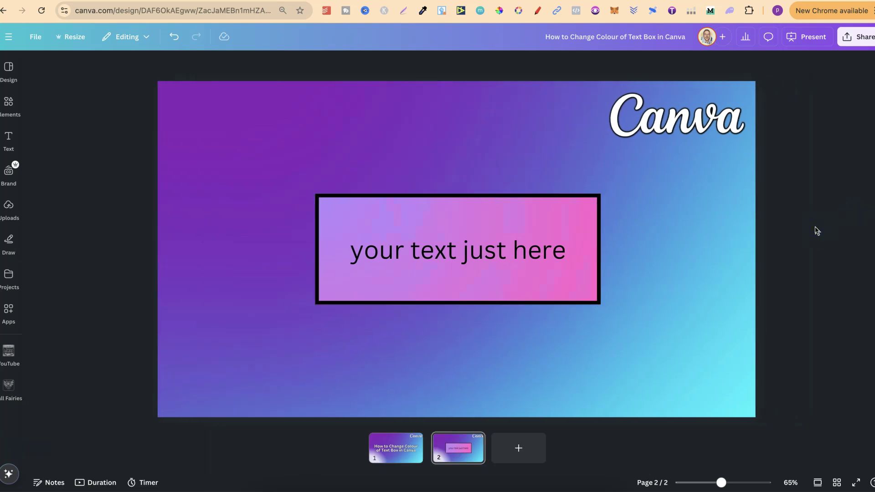